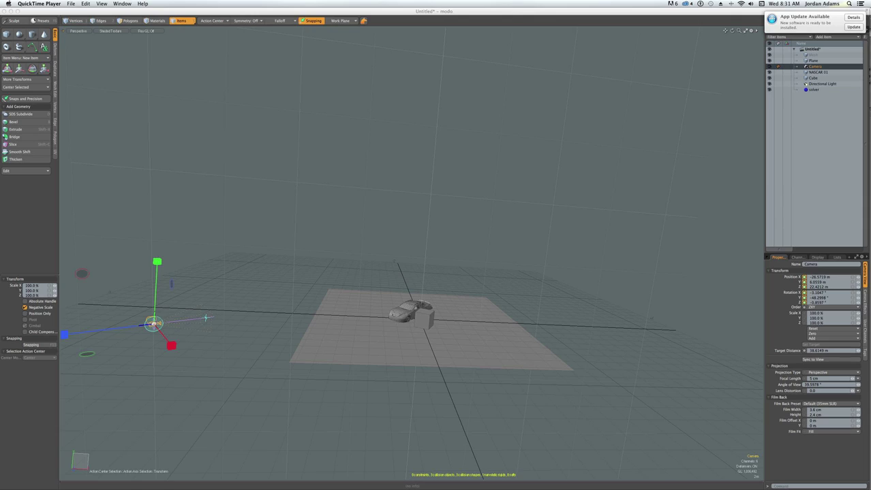
Bring modo to the front, showing the car, cube, plane and camera scene
{"action": "left_click", "coordinate": [36, 227]}
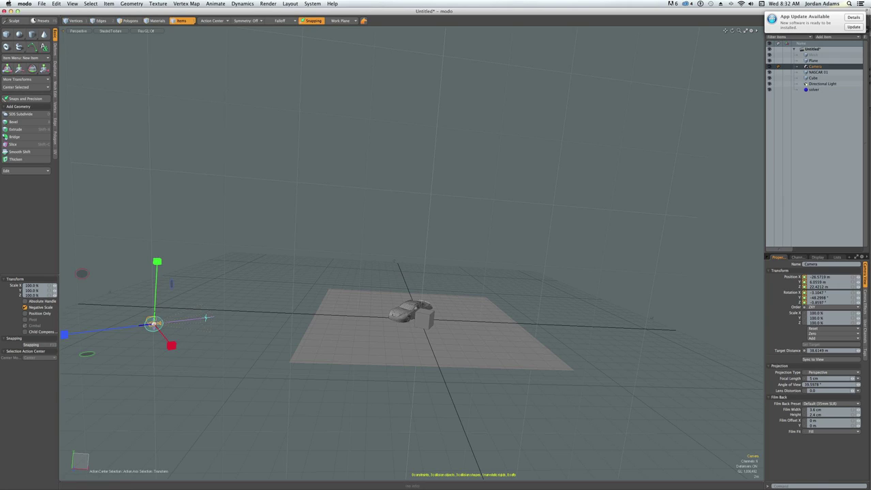
{"action": "key", "text": "super+Tab"}
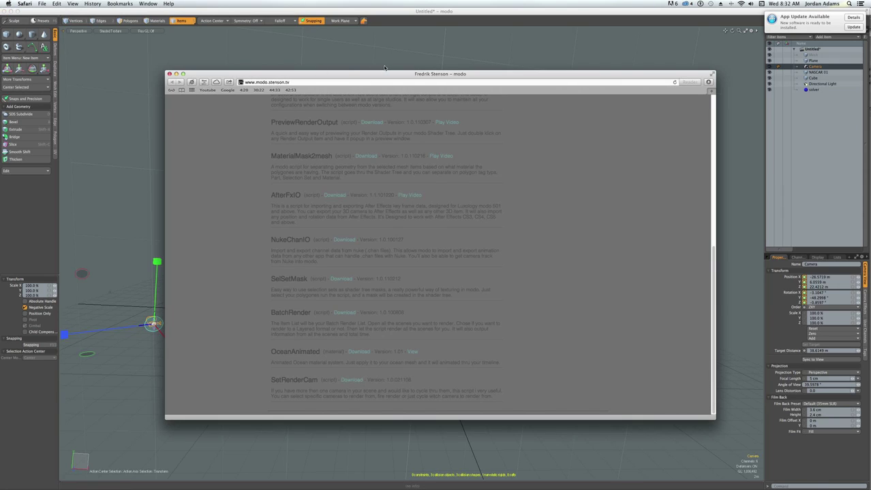
{"action": "scroll", "coordinate": [402, 204], "scroll_direction": "up", "scroll_amount": 5}
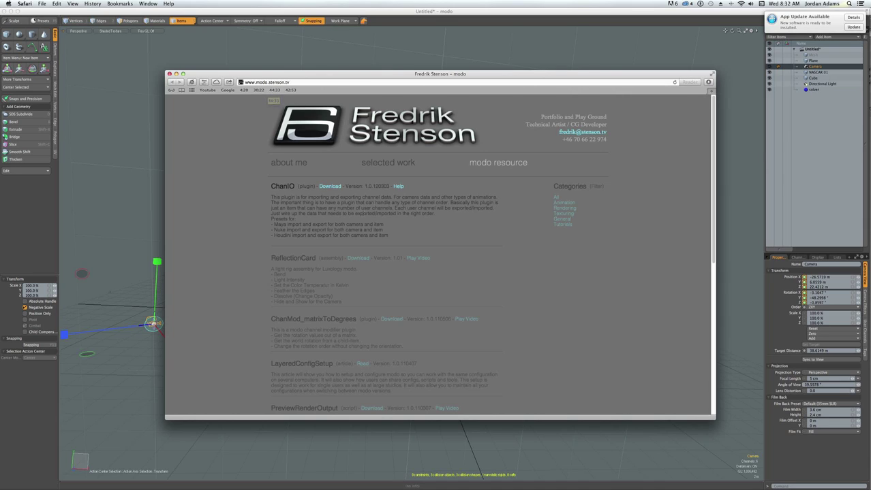
{"action": "scroll", "coordinate": [312, 309], "scroll_direction": "down", "scroll_amount": 5}
{"action": "scroll", "coordinate": [312, 309], "scroll_direction": "down", "scroll_amount": 1}
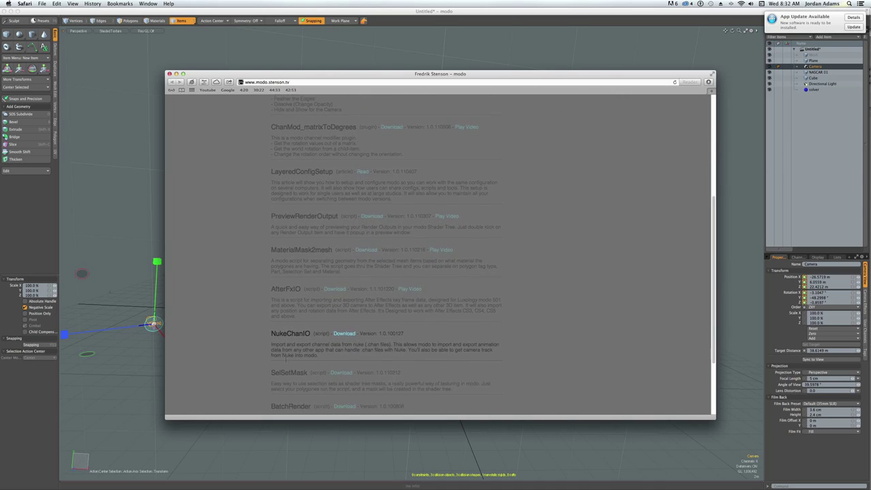
{"action": "scroll", "coordinate": [344, 327], "scroll_direction": "up", "scroll_amount": 6}
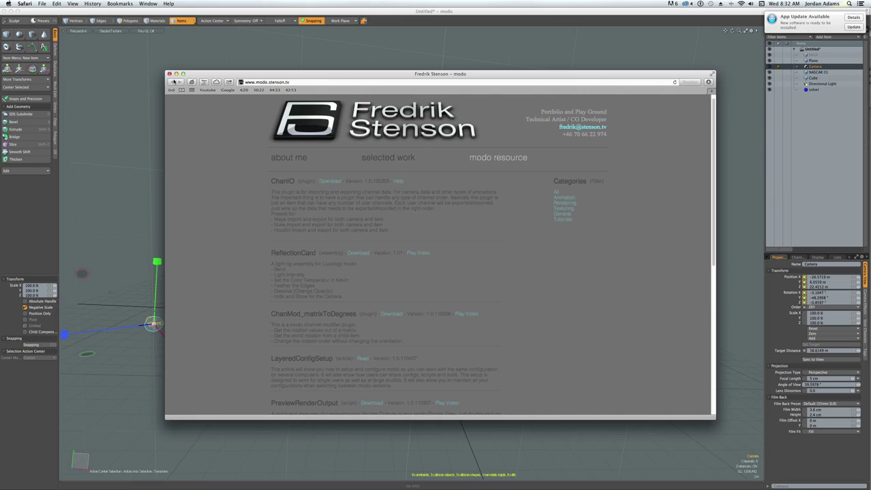
{"action": "left_click", "coordinate": [176, 73]}
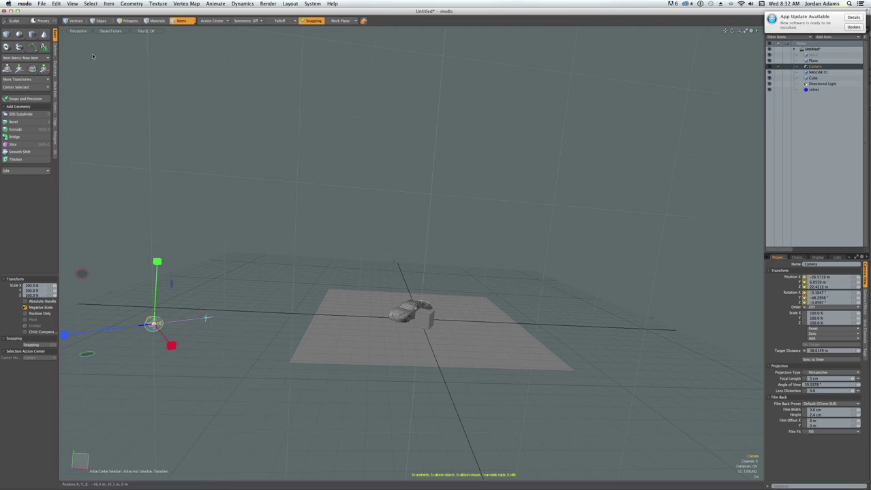
Switch modo to a single-viewport workspace layout
{"action": "key", "text": "ctrl"}
{"action": "key", "text": "ctrl+Tab"}
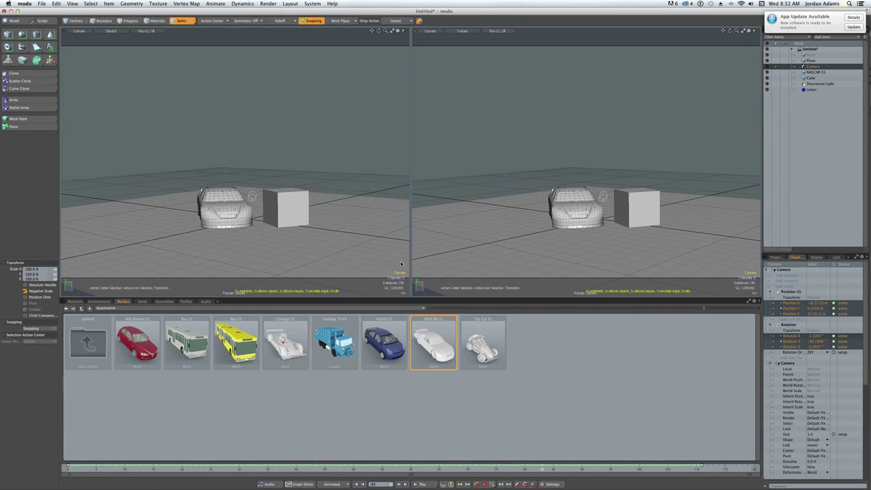
{"action": "key", "text": "ctrl+Tab"}
{"action": "left_click", "coordinate": [320, 263]}
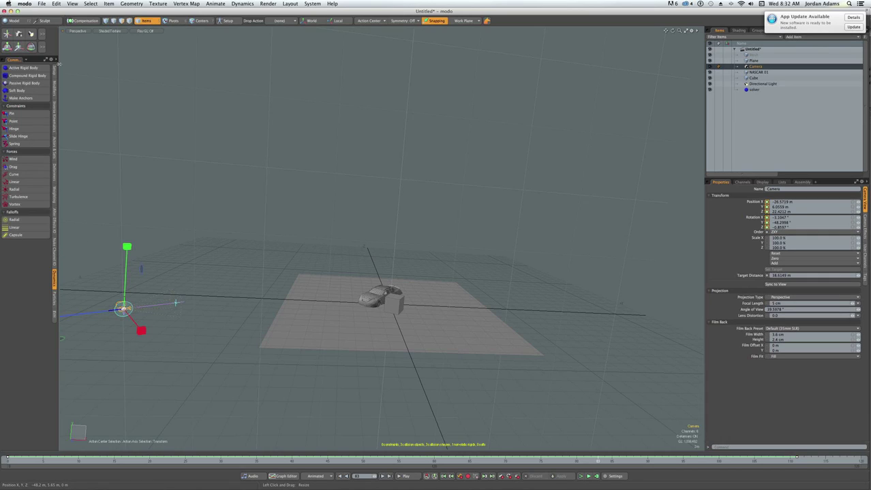
Export the camera as the Nuke channel file camera.chan on the Desktop, overwriting the old copy
{"action": "left_click", "coordinate": [53, 253]}
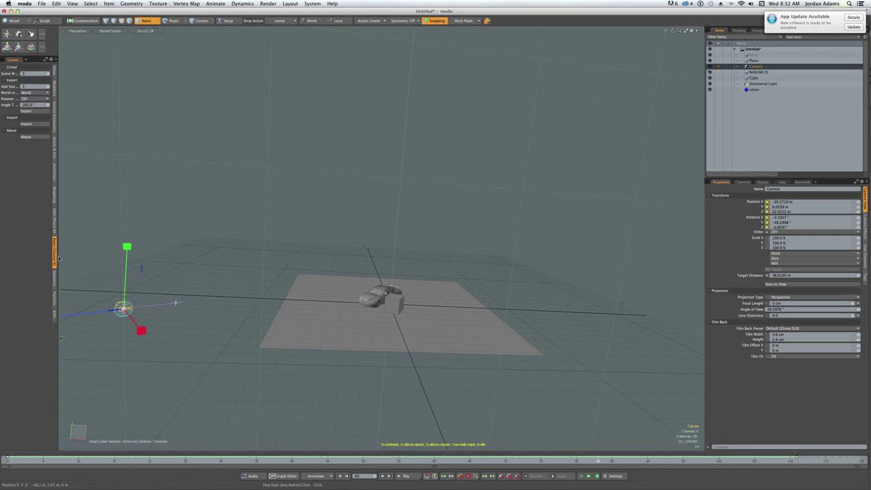
{"action": "left_click", "coordinate": [27, 111]}
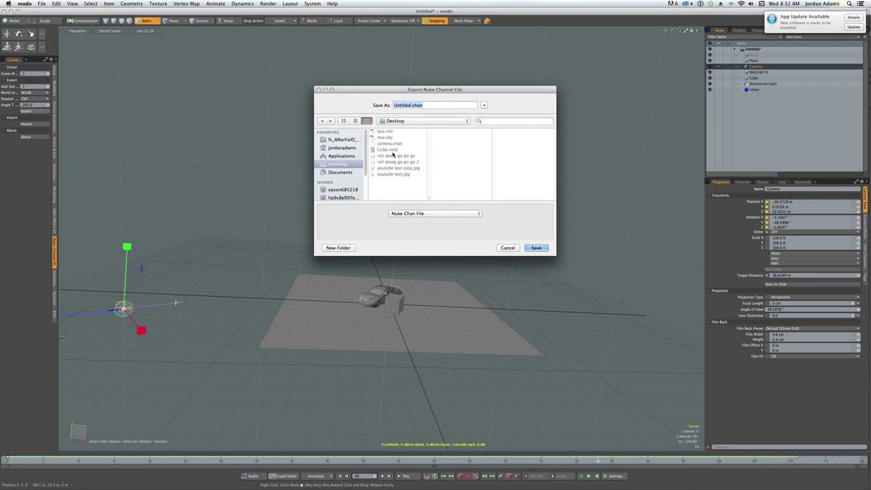
{"action": "left_click", "coordinate": [392, 143]}
{"action": "key", "text": "Return"}
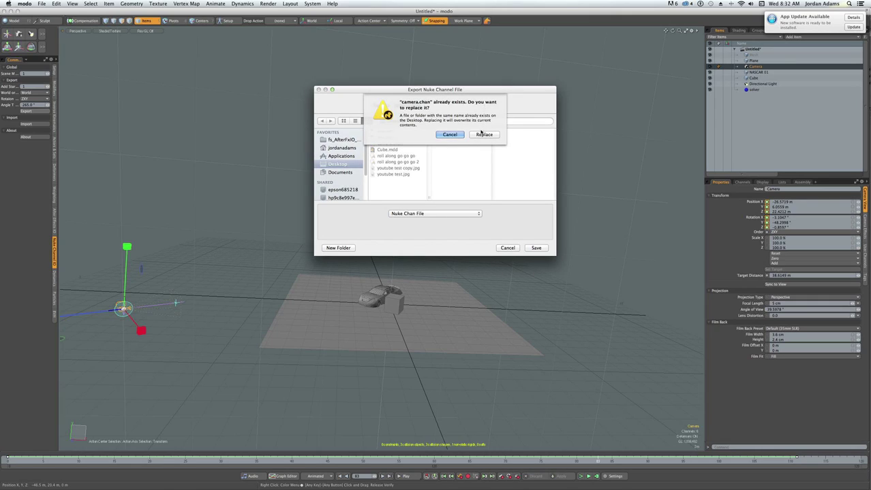
{"action": "left_click", "coordinate": [481, 135]}
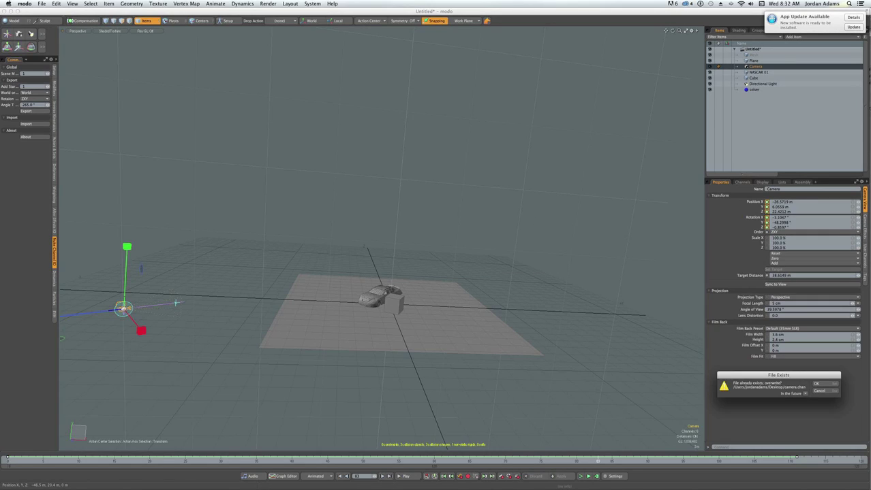
{"action": "left_click", "coordinate": [817, 384]}
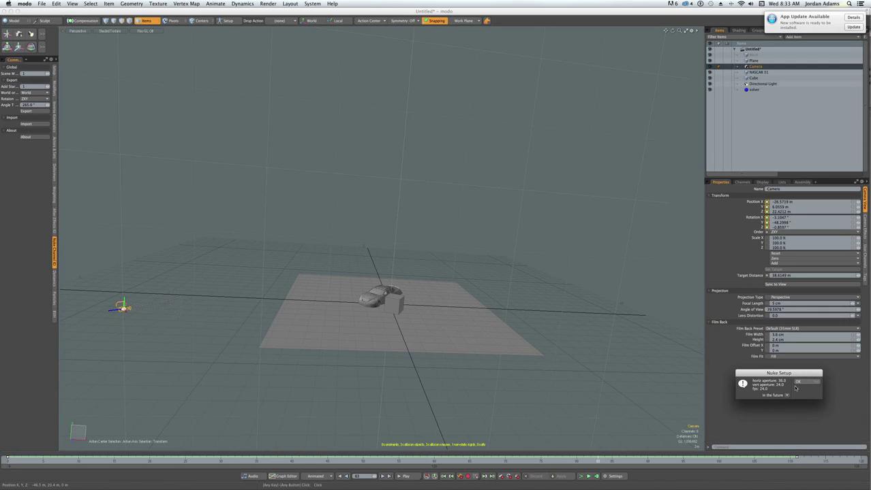
{"action": "left_click", "coordinate": [798, 382]}
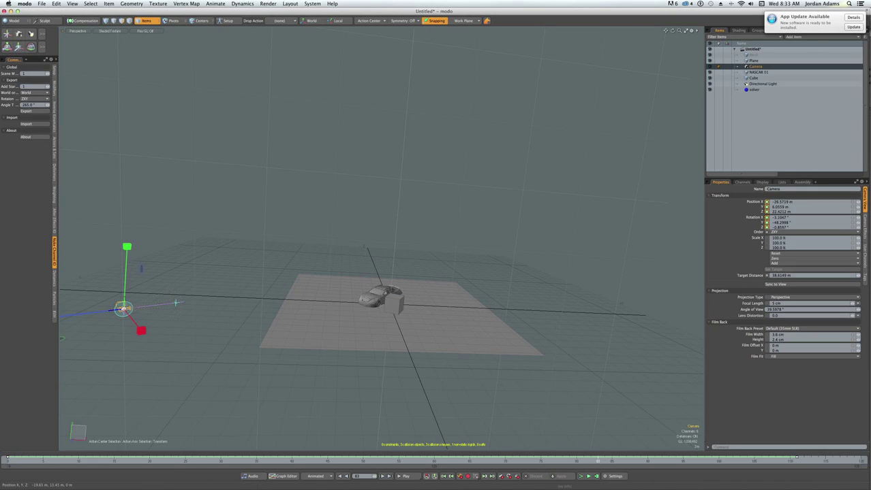
Export the scene as Wavefront OBJ 'car and box', accepting the geometry-only warning
{"action": "left_click", "coordinate": [42, 3]}
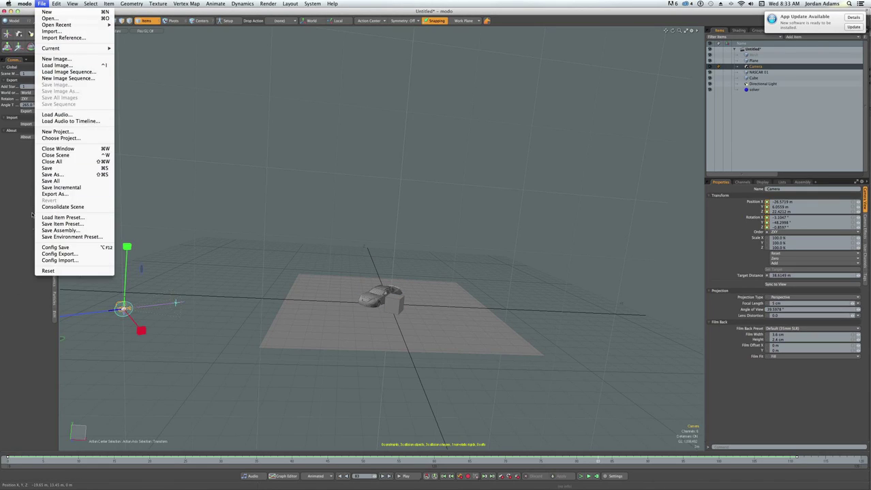
{"action": "left_click", "coordinate": [73, 195]}
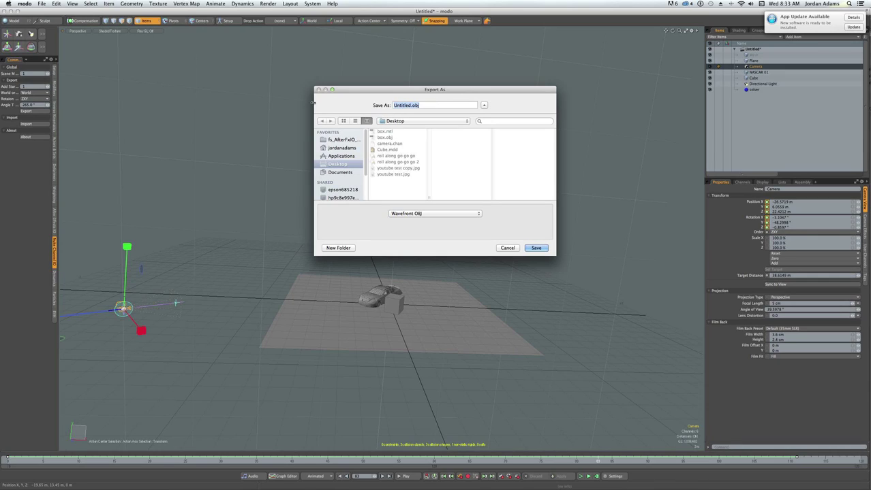
{"action": "type", "text": "car and box"}
{"action": "key", "text": "Return"}
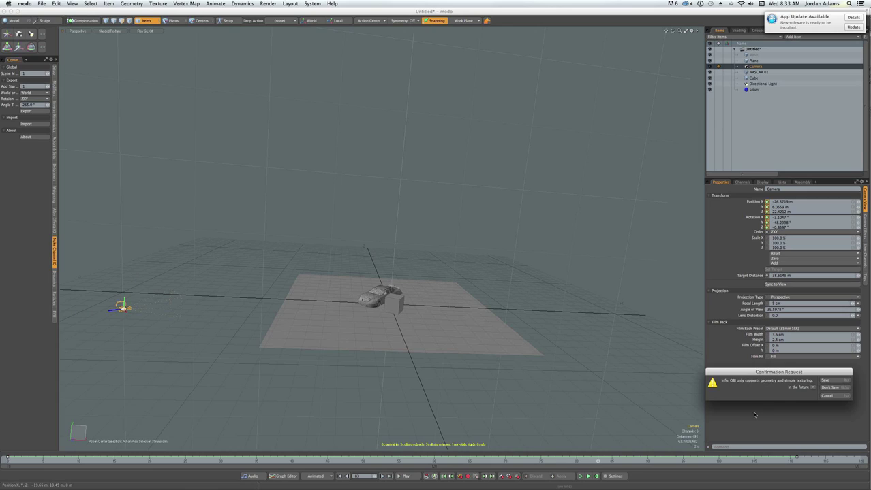
{"action": "key", "text": "Return"}
{"action": "left_click_drag", "start_coordinate": [477, 225], "coordinate": [488, 153], "text": "alt"}
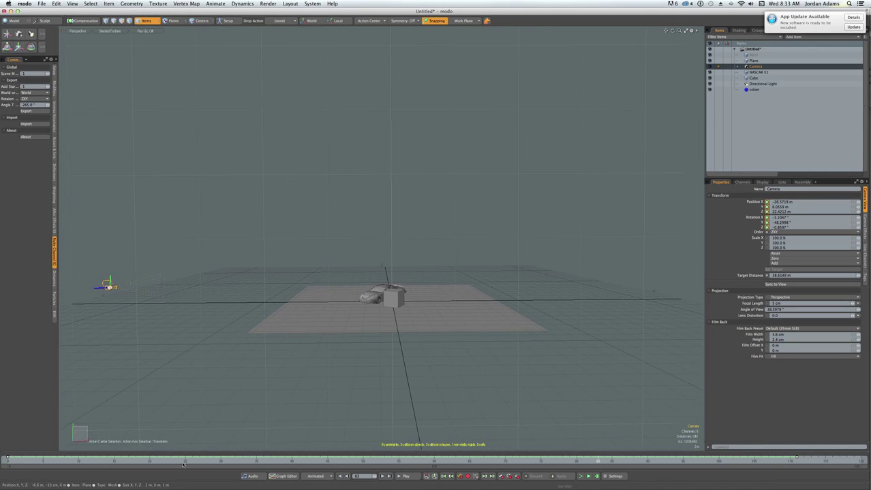
Export the Cube's animation as an MDD point cache to the Desktop folder
{"action": "left_click", "coordinate": [132, 459]}
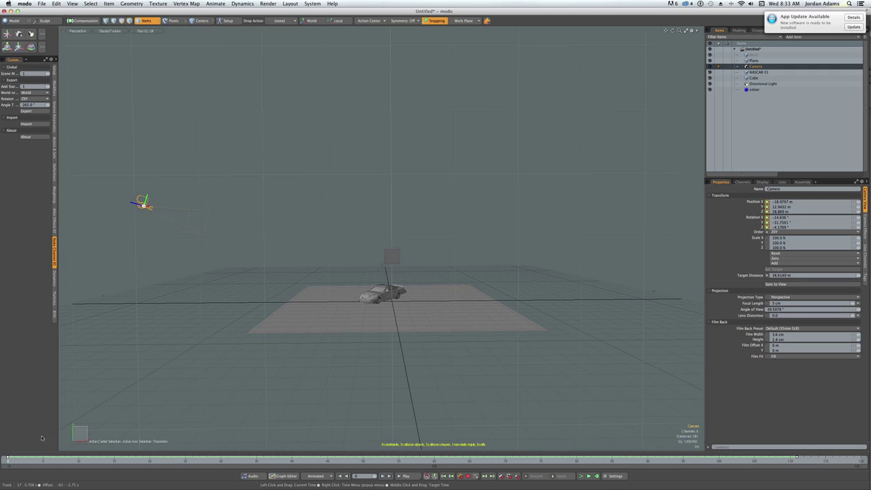
{"action": "left_click", "coordinate": [387, 247]}
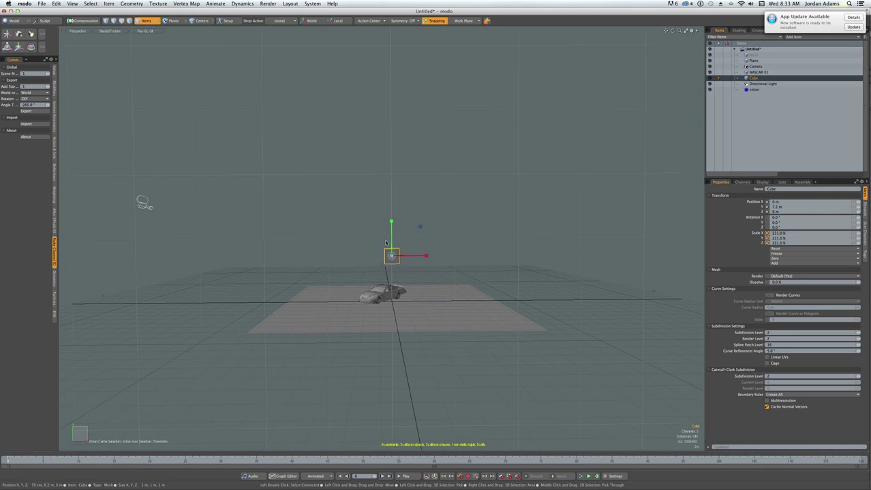
{"action": "left_click", "coordinate": [217, 4]}
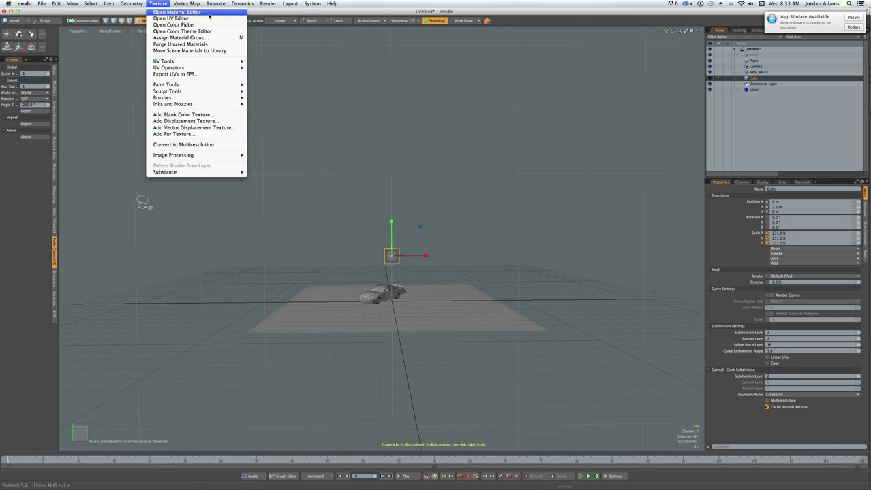
{"action": "left_click", "coordinate": [235, 165]}
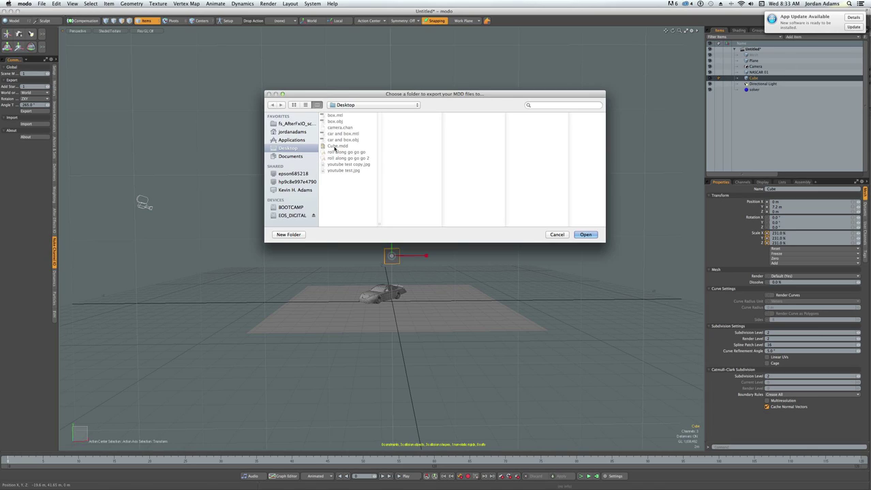
{"action": "left_click", "coordinate": [586, 234]}
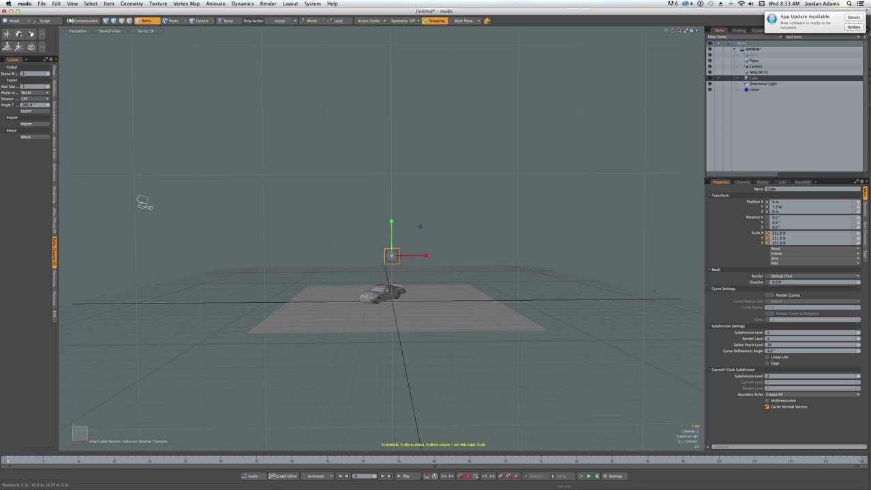
In Blender, delete the default cube and lamp
{"action": "key", "text": "super+Tab"}
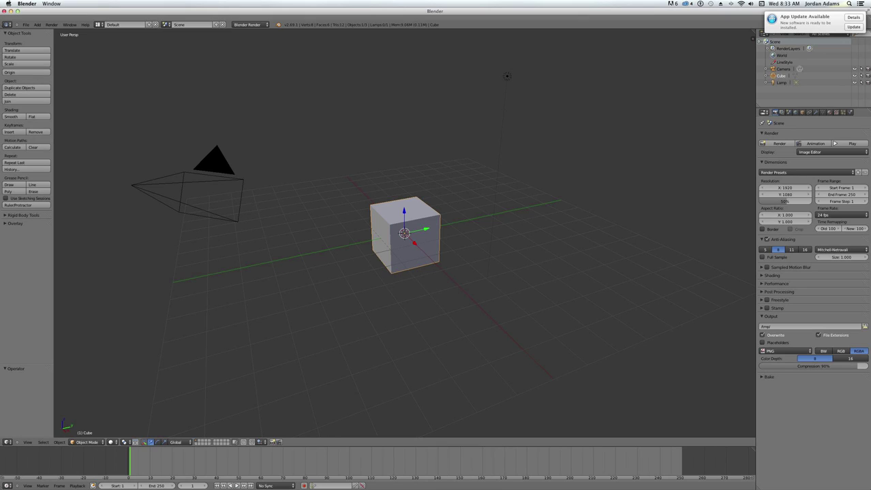
{"action": "middle_click_drag", "start_coordinate": [538, 265], "coordinate": [395, 296]}
{"action": "key", "text": "g"}
{"action": "key", "text": "Return"}
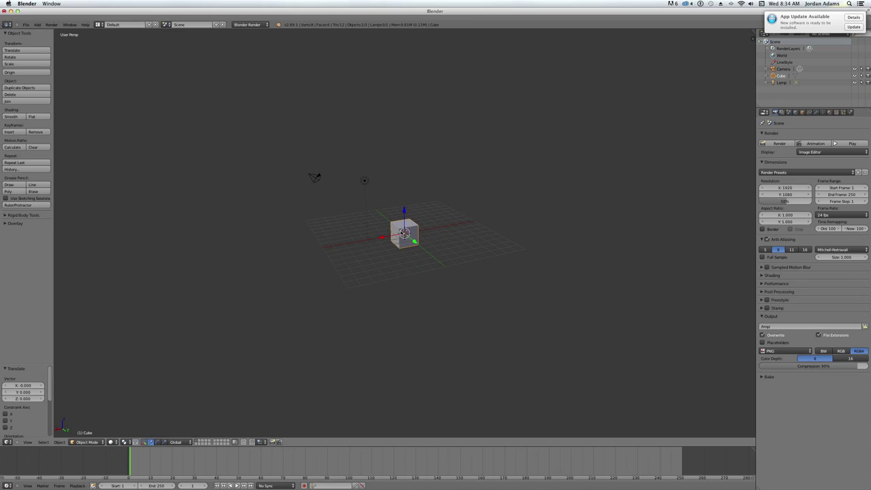
{"action": "key", "text": "x"}
{"action": "left_click", "coordinate": [389, 232]}
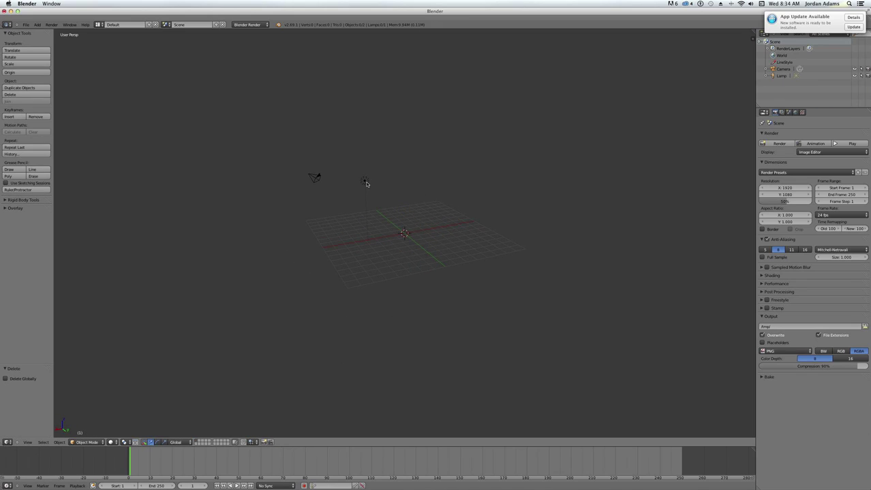
{"action": "right_click", "coordinate": [364, 182]}
{"action": "key", "text": "x"}
{"action": "left_click", "coordinate": [367, 184]}
Import car and box.obj through the Wavefront OBJ importer
{"action": "left_click", "coordinate": [24, 26]}
{"action": "mouse_move", "coordinate": [56, 130]}
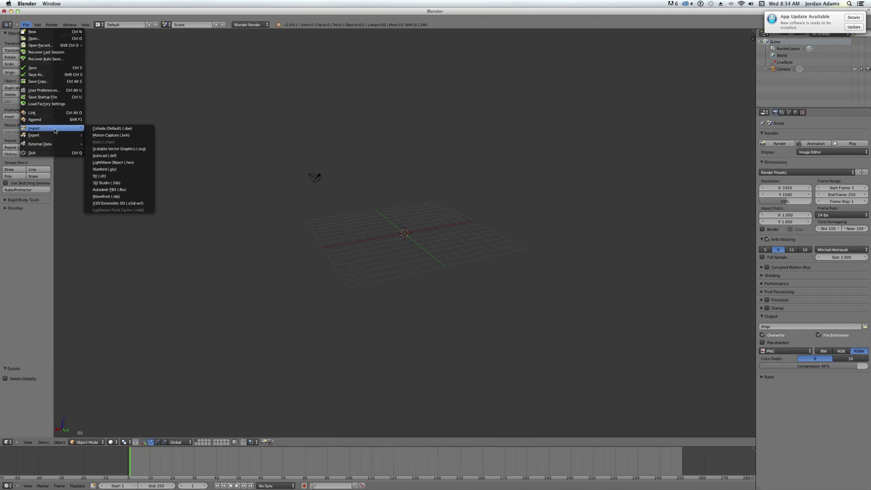
{"action": "left_click", "coordinate": [108, 196]}
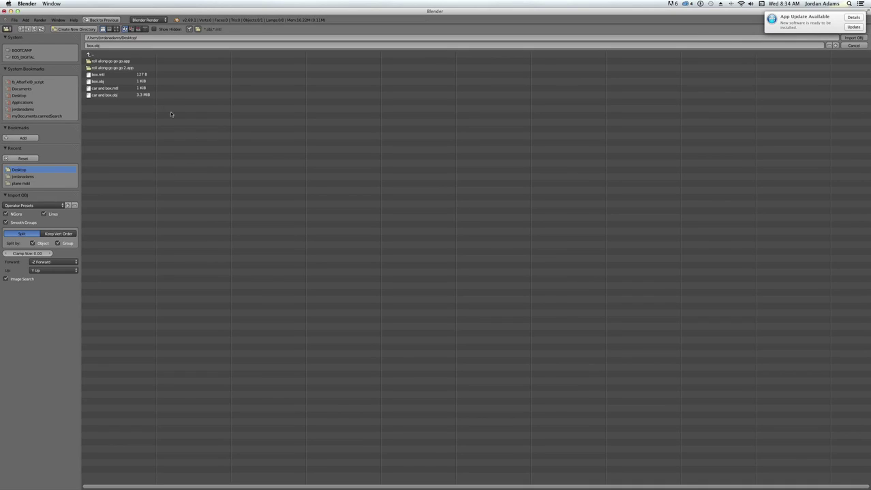
{"action": "left_click", "coordinate": [125, 95]}
{"action": "left_click", "coordinate": [862, 39]}
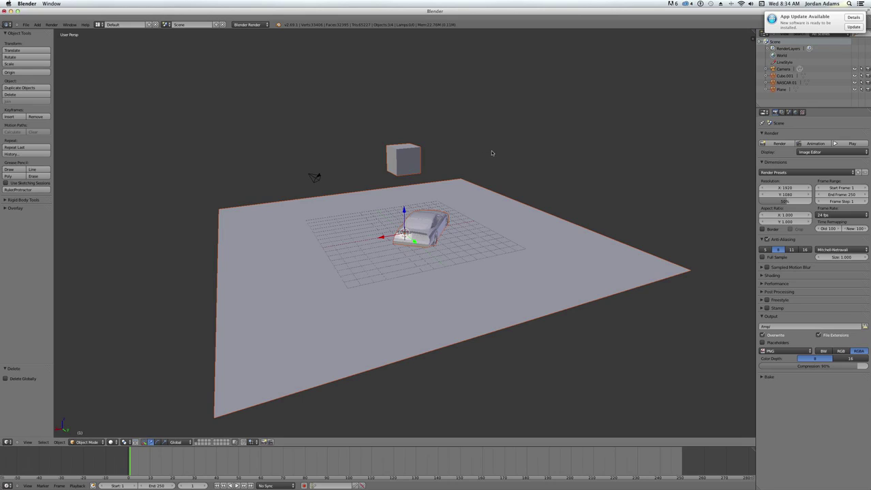
Inspect the imported car, plane, Cube.001 and camera from several angles
{"action": "middle_click_drag", "start_coordinate": [491, 152], "coordinate": [403, 243]}
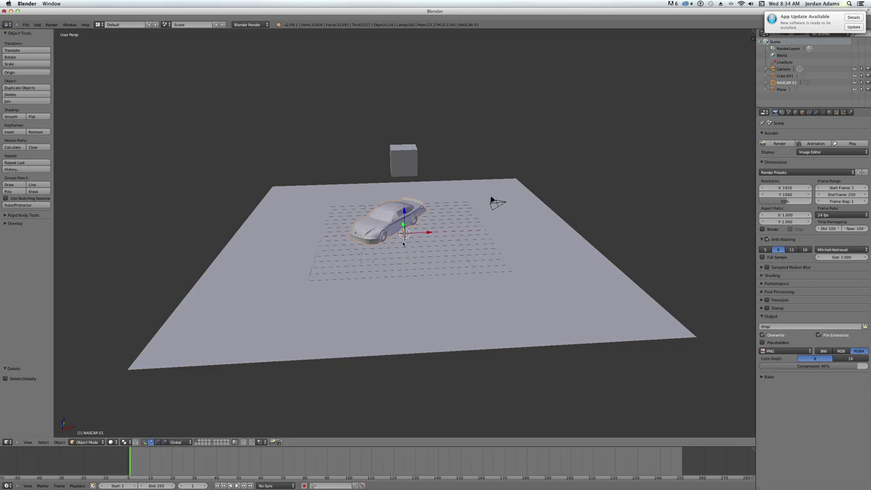
{"action": "right_click", "coordinate": [396, 164]}
{"action": "scroll", "coordinate": [425, 166], "scroll_direction": "down", "scroll_amount": 4}
{"action": "middle_click_drag", "start_coordinate": [517, 249], "coordinate": [373, 217]}
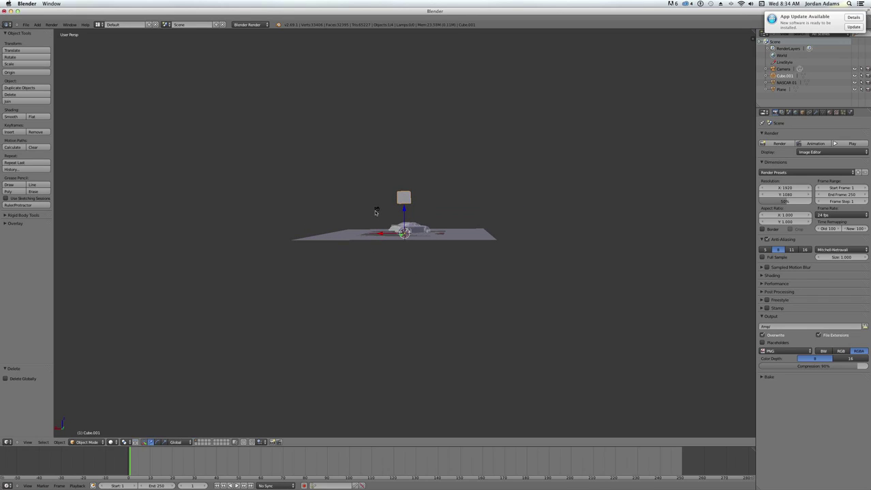
{"action": "right_click", "coordinate": [375, 211]}
{"action": "middle_click_drag", "start_coordinate": [457, 198], "coordinate": [447, 315]}
{"action": "scroll", "coordinate": [439, 216], "scroll_direction": "up", "scroll_amount": 3}
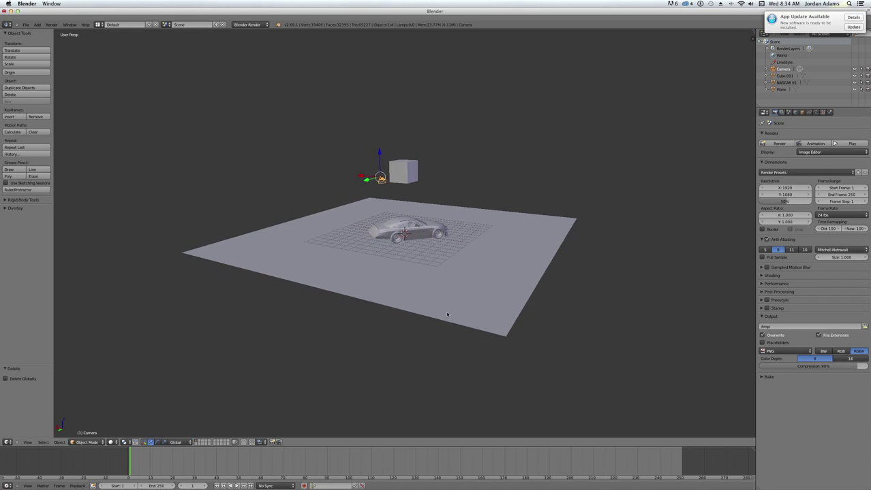
{"action": "left_click", "coordinate": [27, 26]}
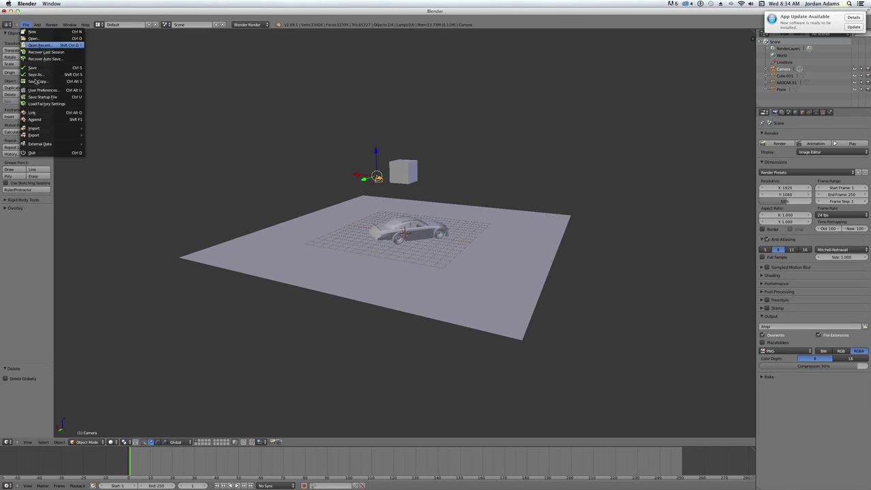
{"action": "left_click", "coordinate": [26, 24]}
Import camera.chan onto the camera with the Nuke (.chan) importer
{"action": "mouse_move", "coordinate": [37, 128]}
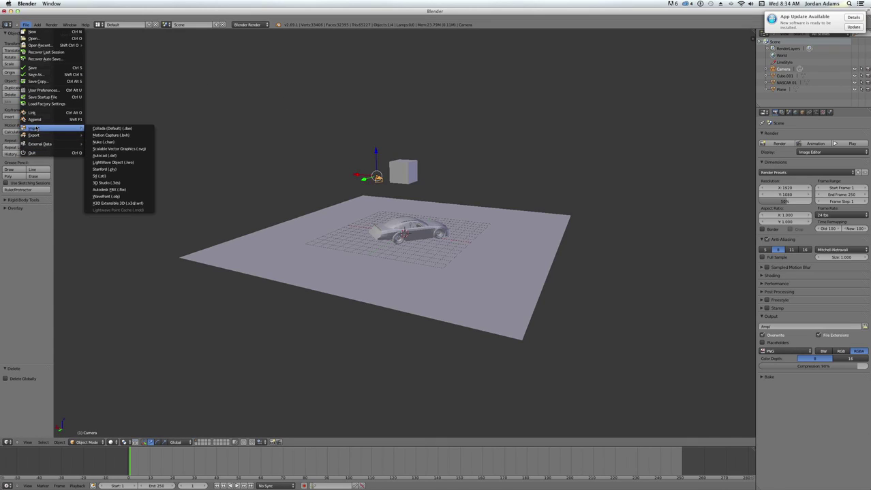
{"action": "left_click", "coordinate": [125, 141]}
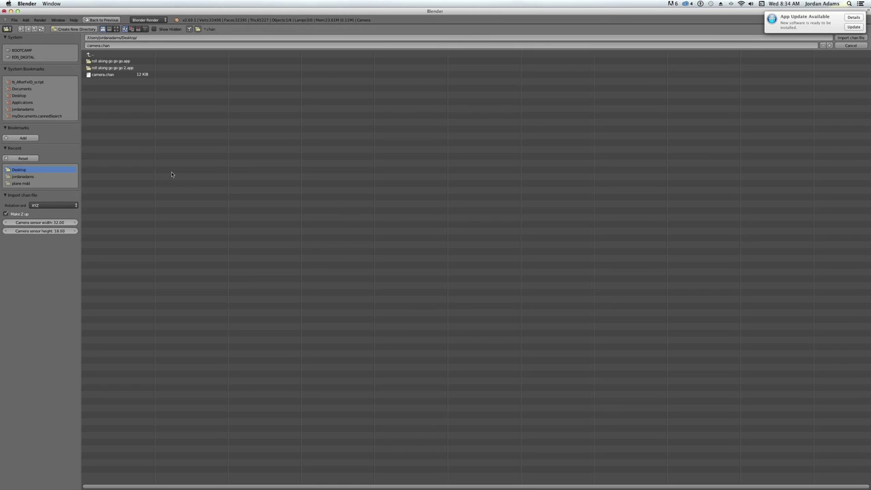
{"action": "left_click", "coordinate": [112, 74]}
{"action": "left_click", "coordinate": [849, 38]}
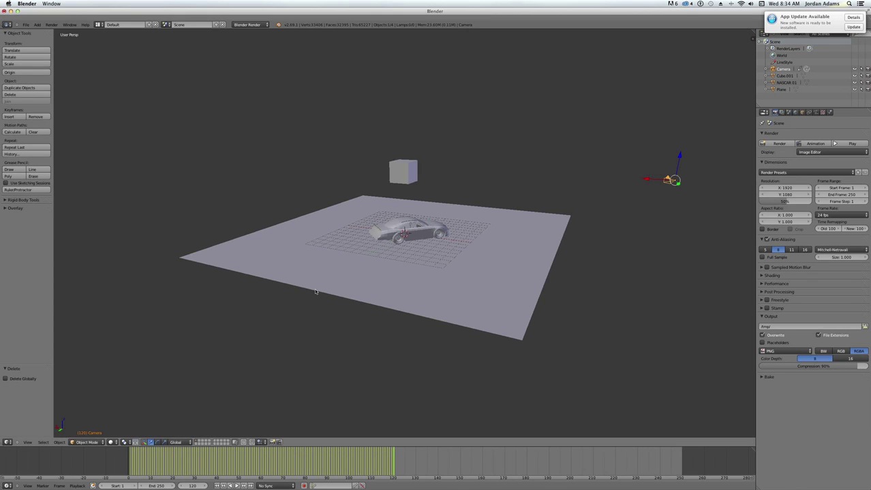
Scrub from frame 0 to about frame 33 to watch the camera move
{"action": "left_click_drag", "start_coordinate": [339, 463], "coordinate": [201, 464]}
{"action": "middle_click_drag", "start_coordinate": [536, 248], "coordinate": [364, 228]}
{"action": "scroll", "coordinate": [407, 255], "scroll_direction": "down", "scroll_amount": 3}
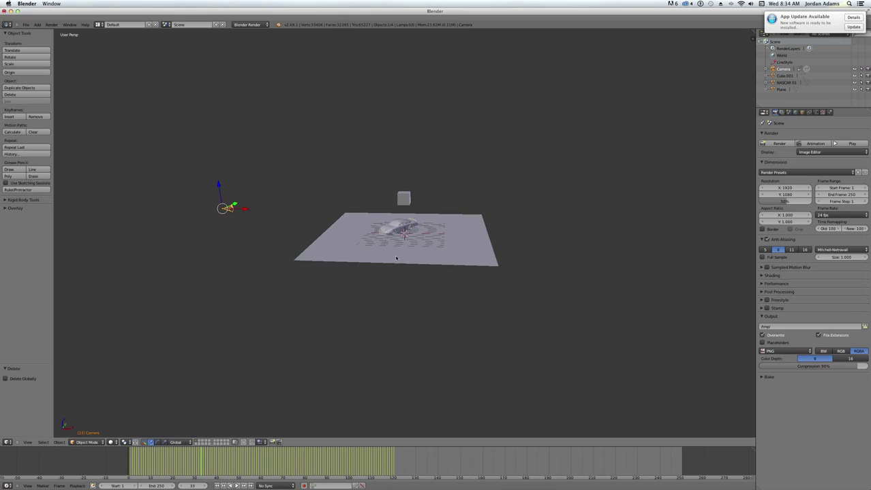
{"action": "scroll", "coordinate": [363, 229], "scroll_direction": "up", "scroll_amount": 2}
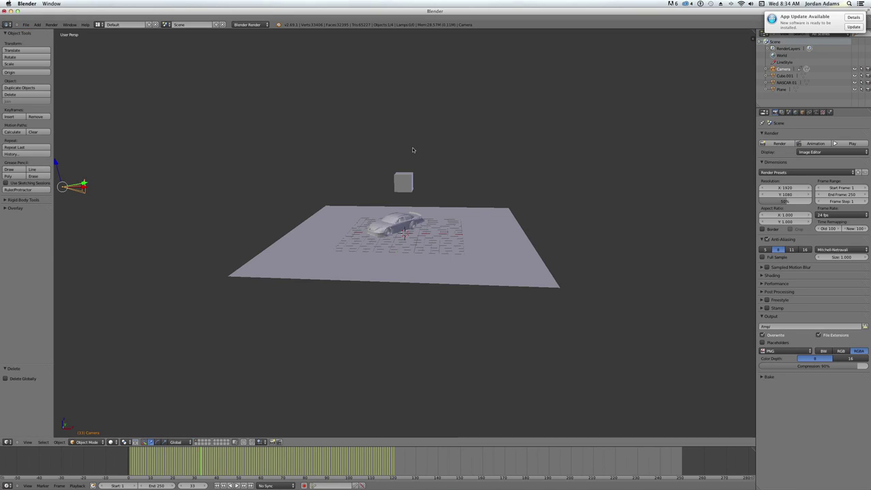
{"action": "right_click", "coordinate": [409, 173]}
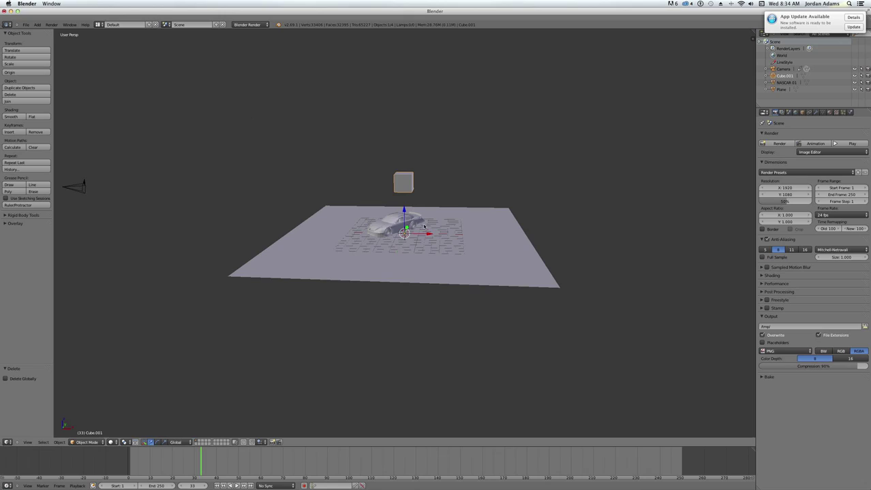
{"action": "left_click", "coordinate": [25, 25]}
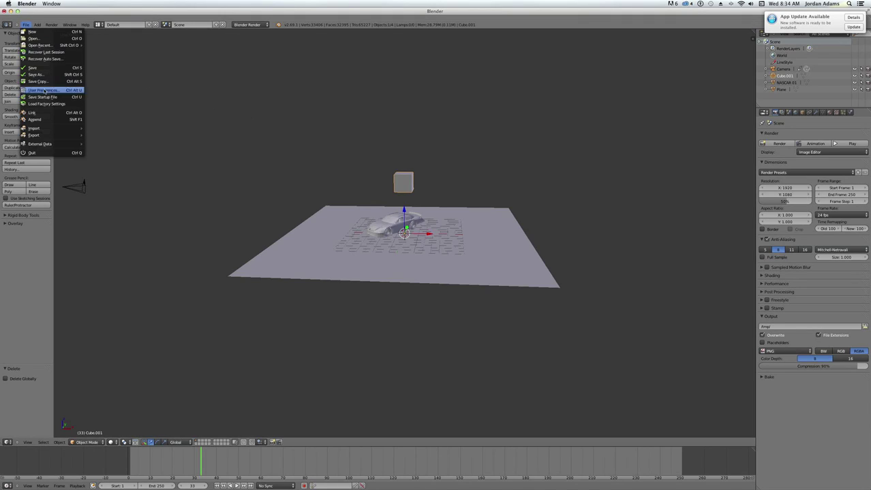
{"action": "mouse_move", "coordinate": [41, 128]}
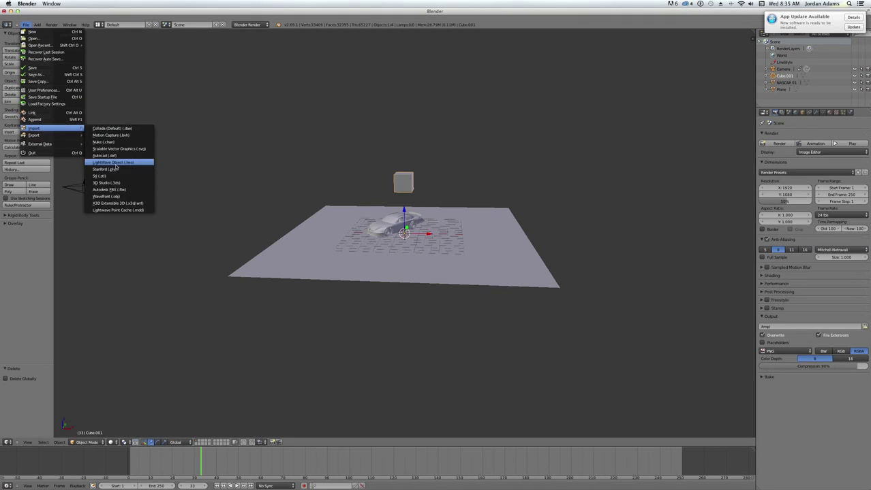
{"action": "left_click", "coordinate": [142, 214]}
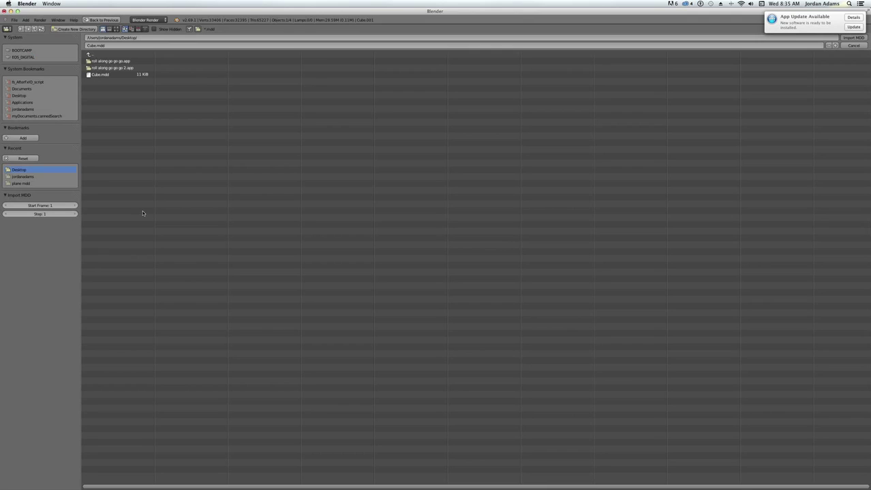
{"action": "left_click", "coordinate": [123, 74]}
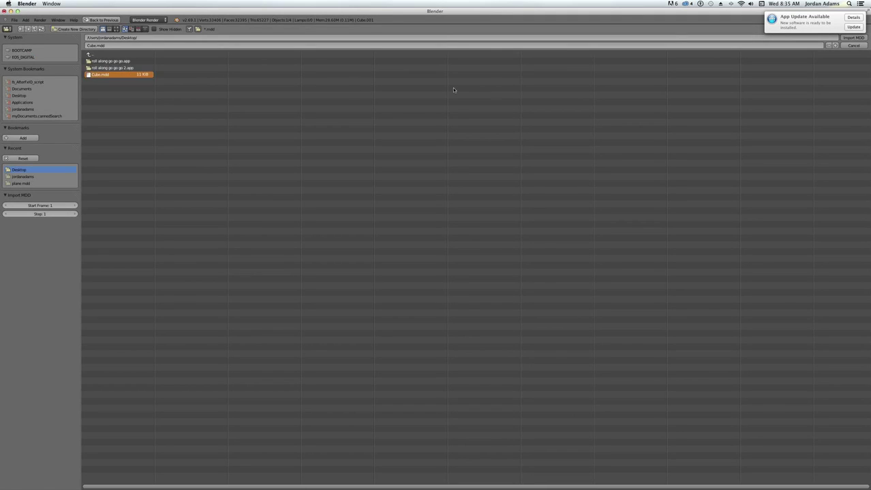
{"action": "left_click", "coordinate": [854, 38]}
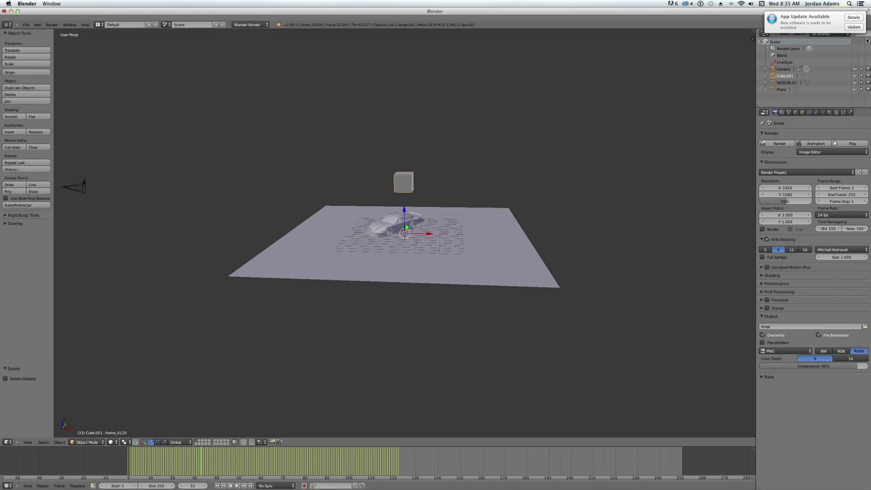
{"action": "left_click", "coordinate": [189, 457]}
{"action": "left_click", "coordinate": [128, 461]}
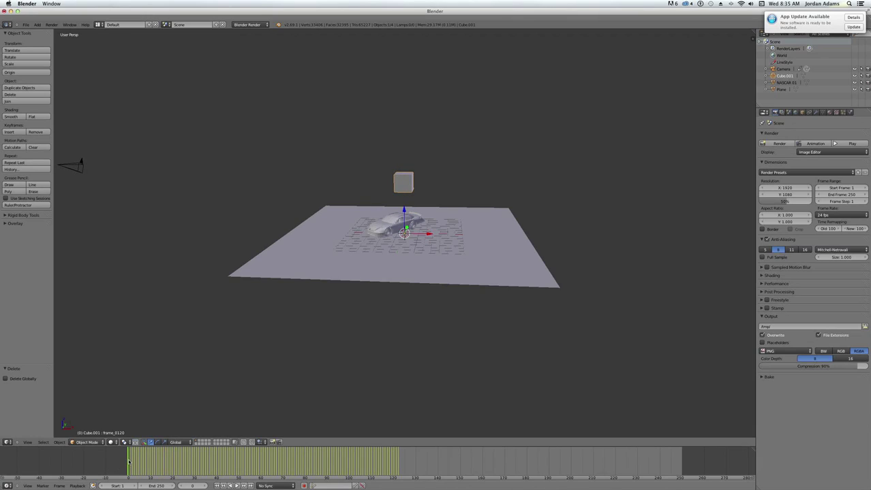
Scrub the timeline and orbit the view to preview Cube.001's motion, ending at frame 78
{"action": "mouse_move", "coordinate": [128, 461]}
{"action": "left_mouse_down"}
{"action": "mouse_move", "coordinate": [231, 461]}
{"action": "mouse_move", "coordinate": [164, 467]}
{"action": "mouse_move", "coordinate": [199, 468]}
{"action": "left_mouse_up"}
{"action": "middle_click_drag", "start_coordinate": [360, 410], "coordinate": [221, 107]}
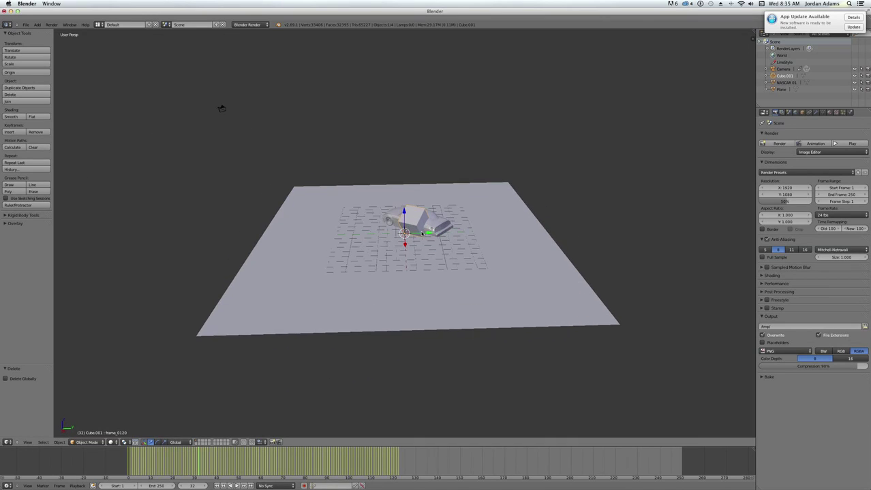
{"action": "scroll", "coordinate": [221, 108], "scroll_direction": "up", "scroll_amount": 4}
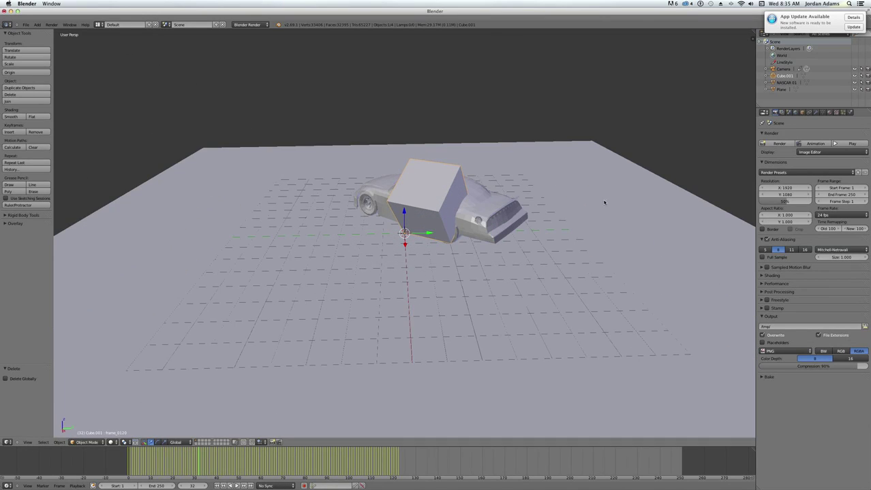
{"action": "scroll", "coordinate": [411, 243], "scroll_direction": "down", "scroll_amount": 6}
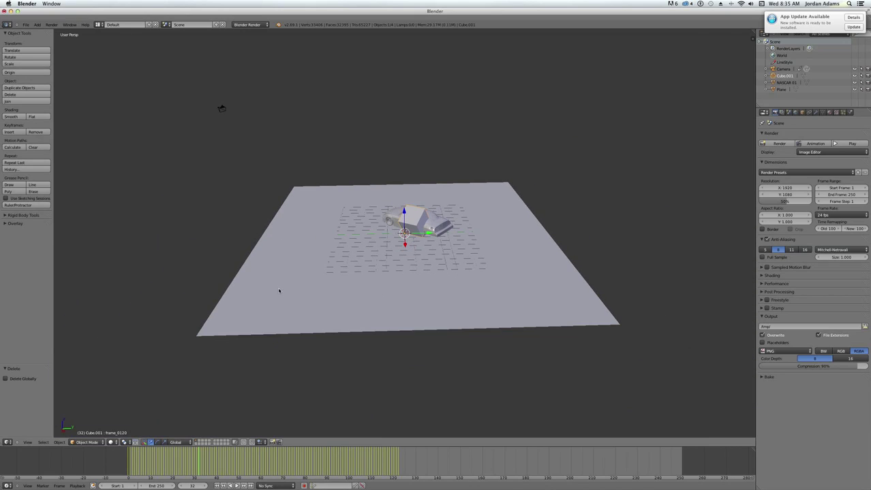
{"action": "middle_click_drag", "start_coordinate": [278, 292], "coordinate": [310, 269]}
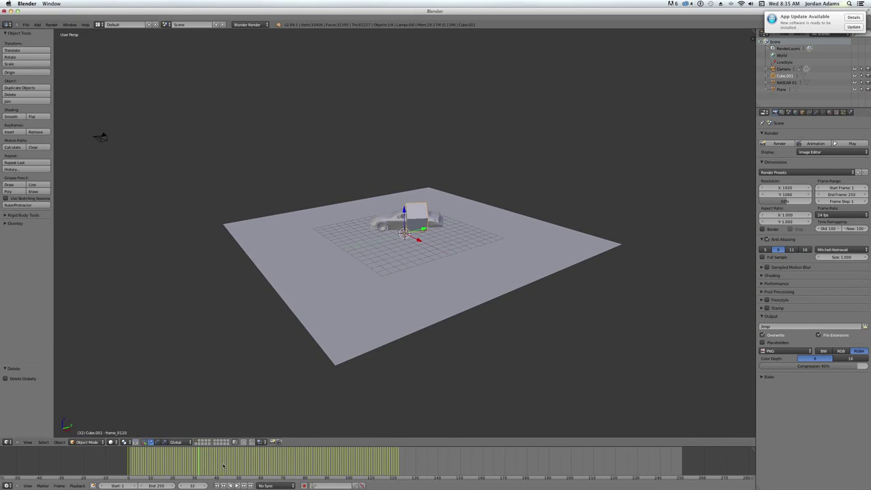
{"action": "left_click_drag", "start_coordinate": [205, 463], "coordinate": [300, 460]}
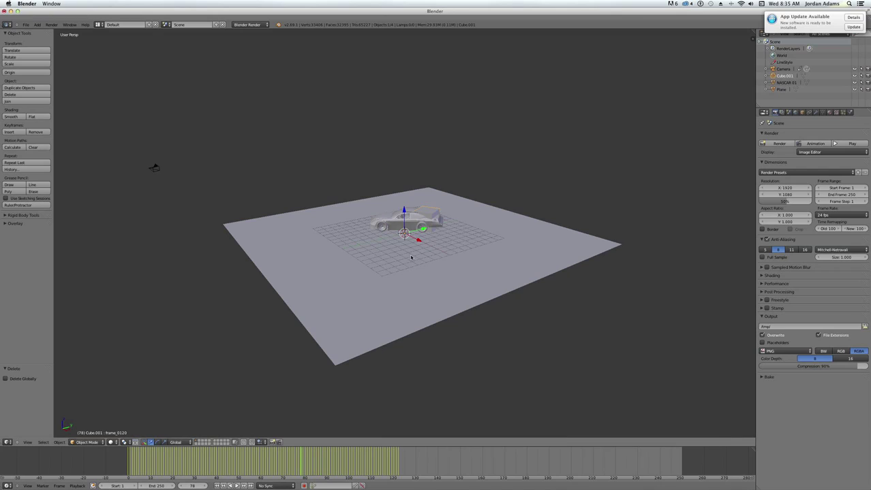
{"action": "middle_click_drag", "start_coordinate": [408, 227], "coordinate": [448, 272]}
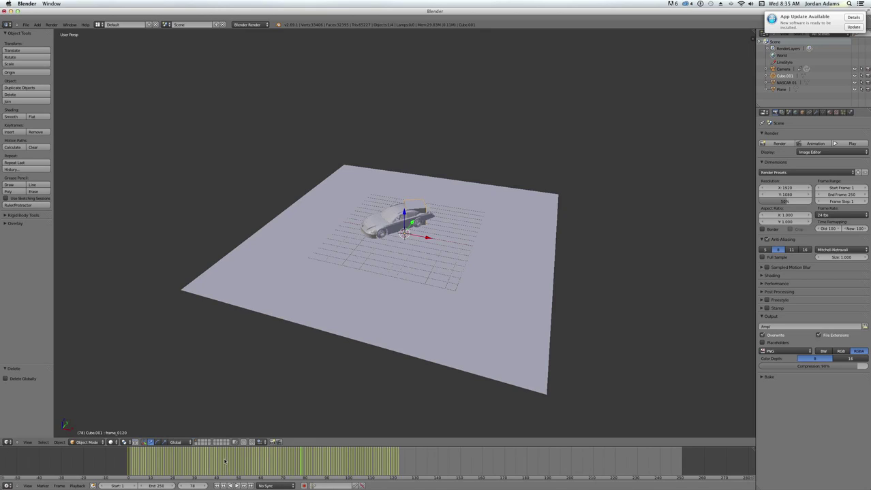
Return to frame 0, remove the cube's keyframe animation, and confirm it stays put
{"action": "key", "text": "shift+Left"}
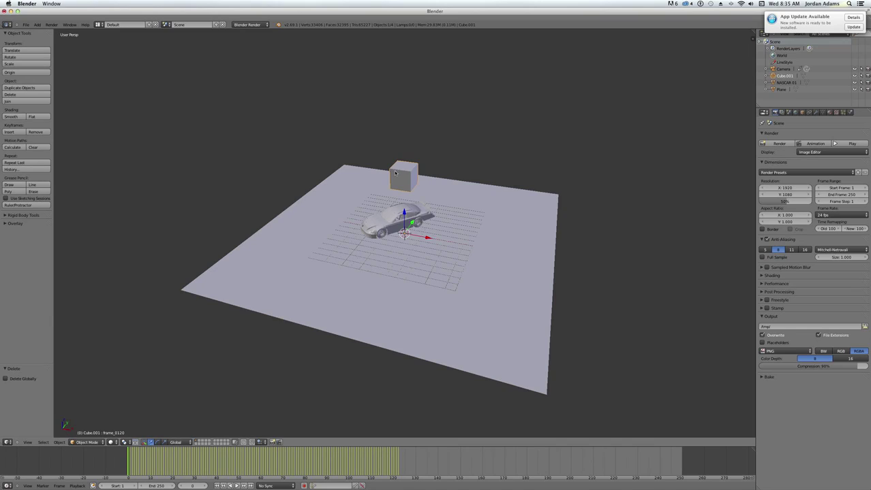
{"action": "key", "text": "ctrl+z"}
{"action": "key", "text": "ctrl+z"}
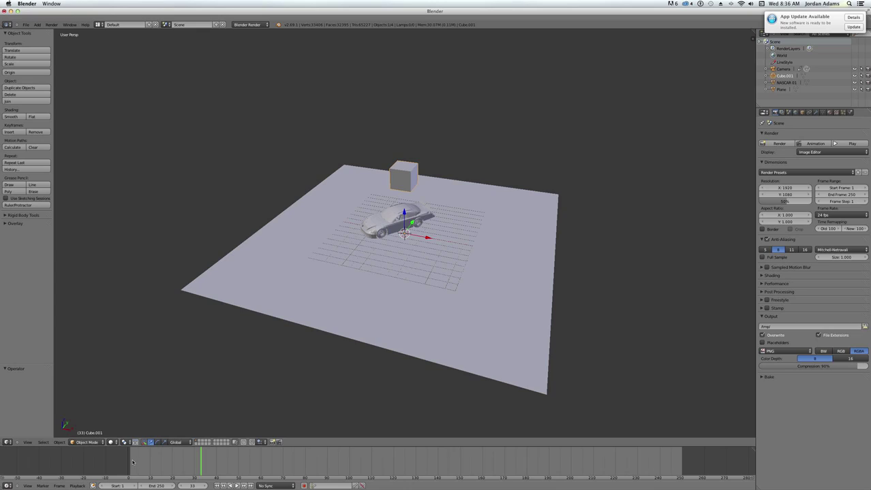
{"action": "left_click_drag", "start_coordinate": [158, 463], "coordinate": [128, 461]}
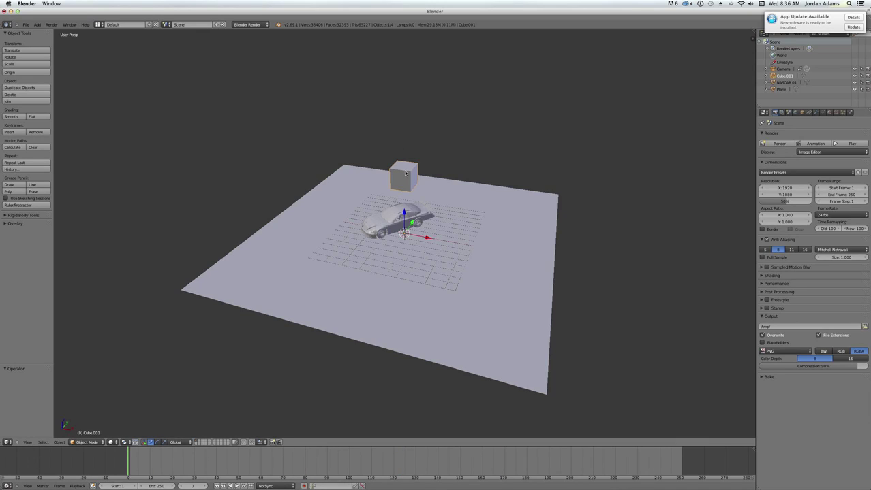
Add a Mesh Cache modifier to Cube.001 with its format set to MDD
{"action": "left_click", "coordinate": [815, 113]}
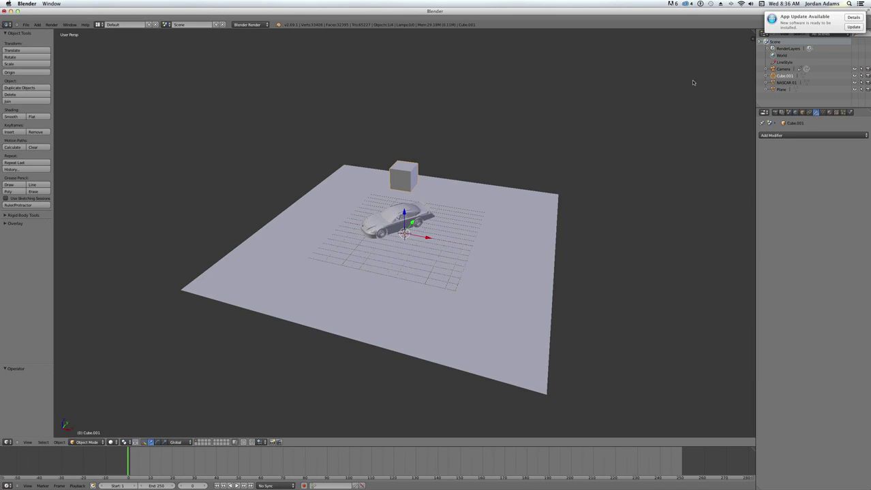
{"action": "left_click", "coordinate": [791, 135]}
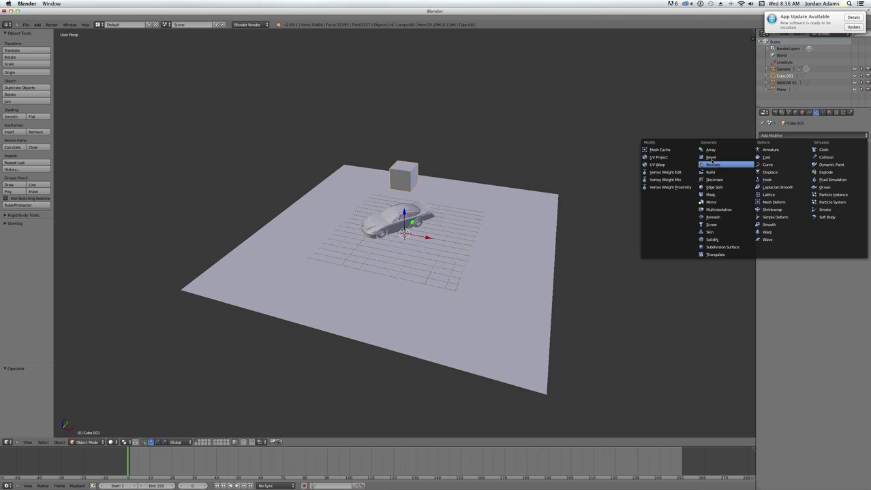
{"action": "left_click", "coordinate": [679, 149]}
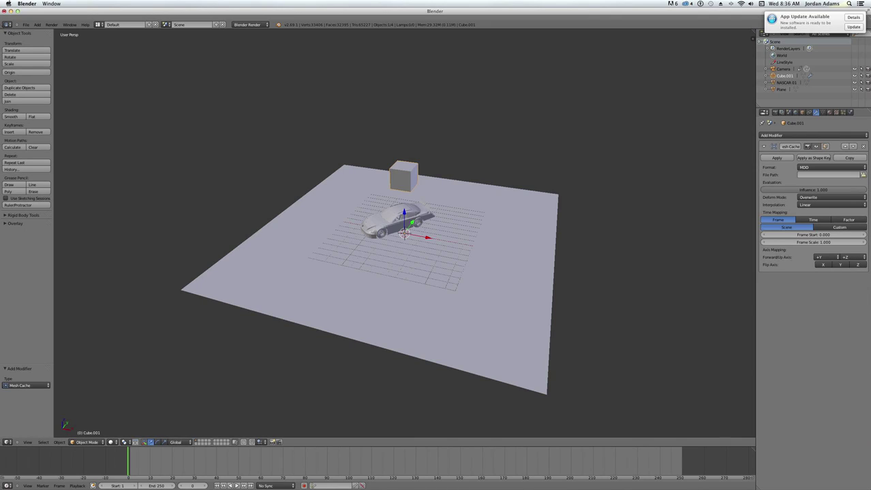
{"action": "left_click", "coordinate": [816, 168]}
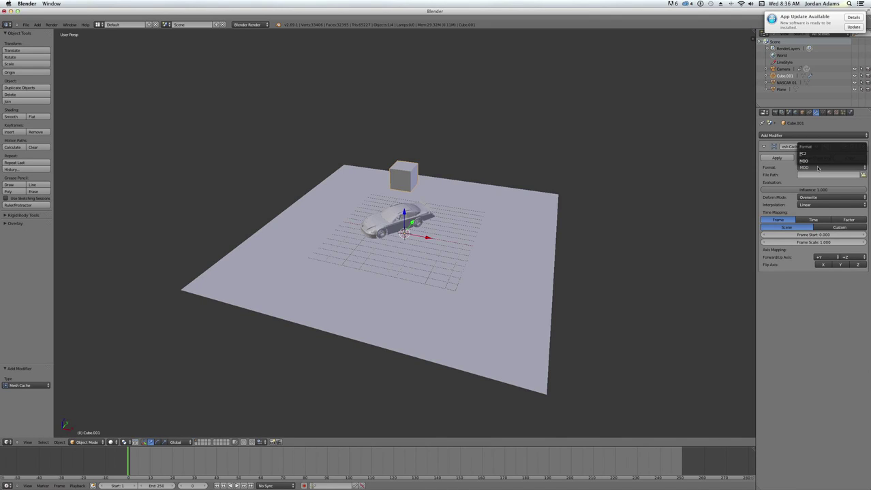
{"action": "left_click", "coordinate": [807, 161]}
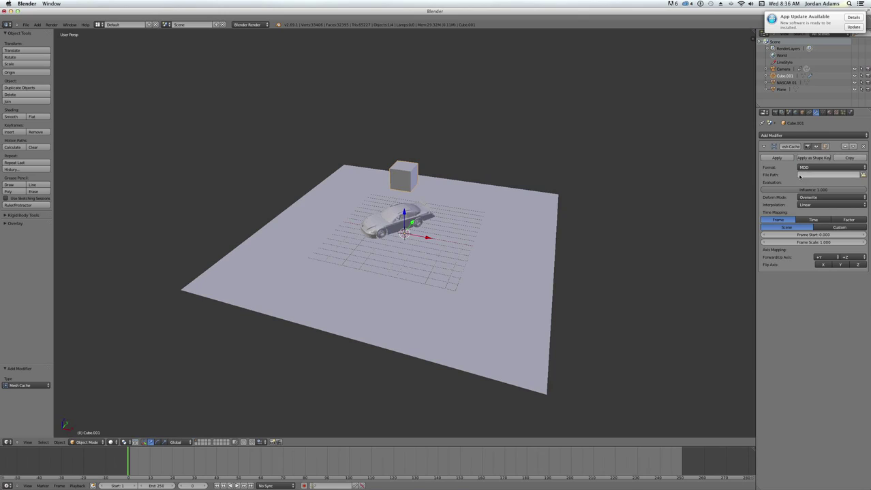
{"action": "left_click", "coordinate": [818, 168]}
Load Desktop/Cube.mdd as the Mesh Cache file and scrub to preview it
{"action": "left_click", "coordinate": [861, 174]}
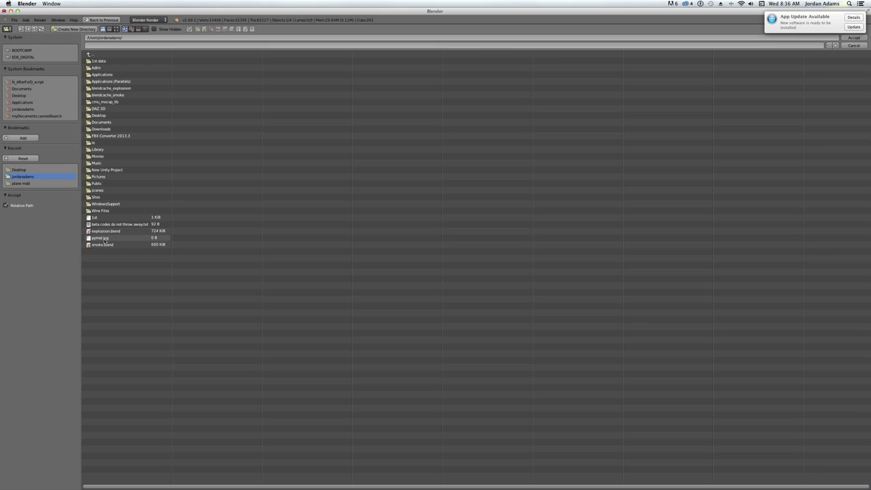
{"action": "left_click", "coordinate": [36, 97]}
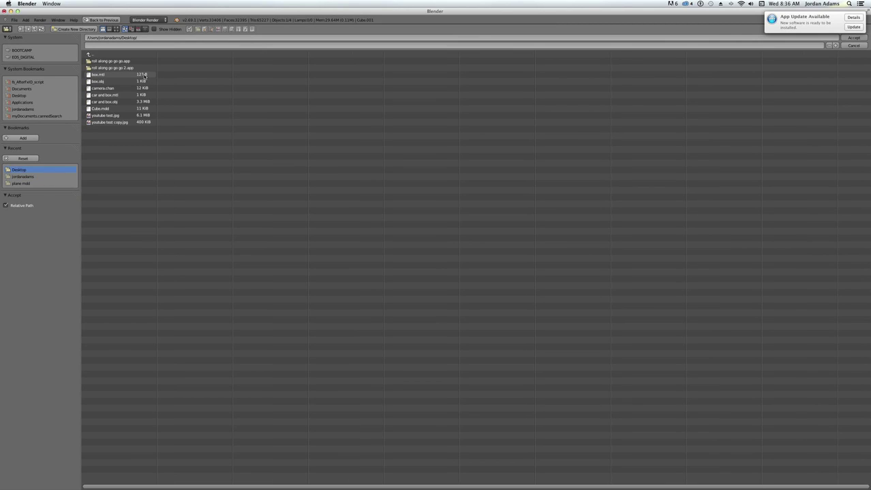
{"action": "left_click", "coordinate": [122, 108]}
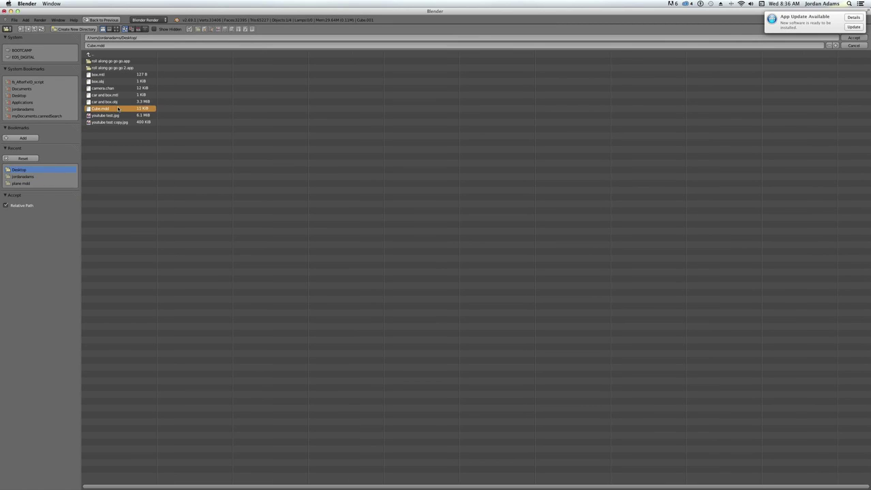
{"action": "left_click", "coordinate": [853, 38]}
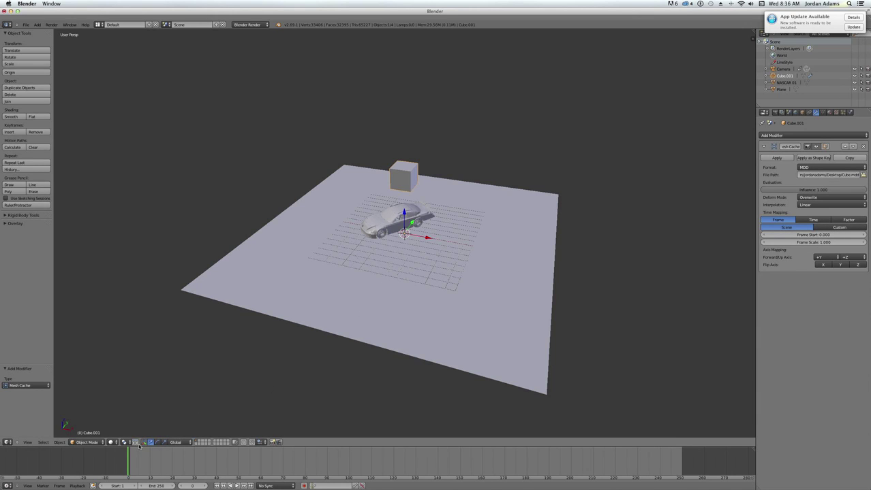
{"action": "mouse_move", "coordinate": [139, 455]}
{"action": "left_mouse_down"}
{"action": "mouse_move", "coordinate": [397, 457]}
{"action": "mouse_move", "coordinate": [127, 457]}
{"action": "left_mouse_up"}
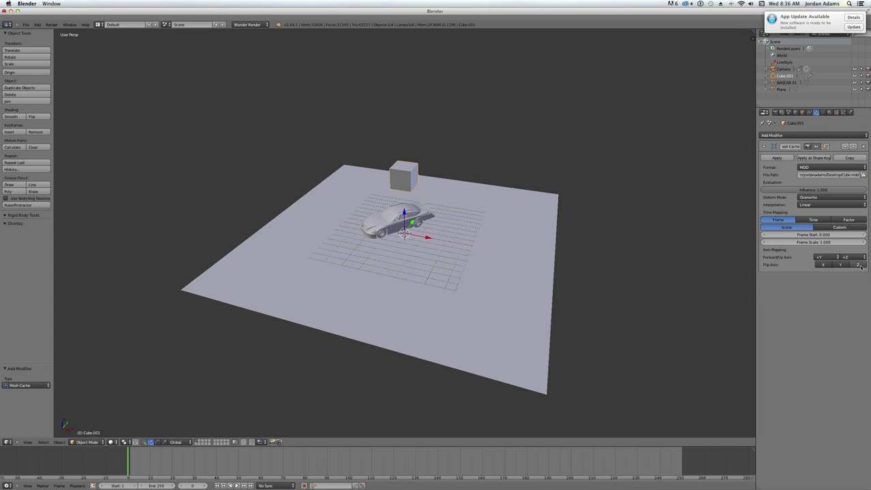
Enable Flip Axis Z on the Mesh Cache, then scrub to frame 213 to check the cube
{"action": "left_click", "coordinate": [857, 265]}
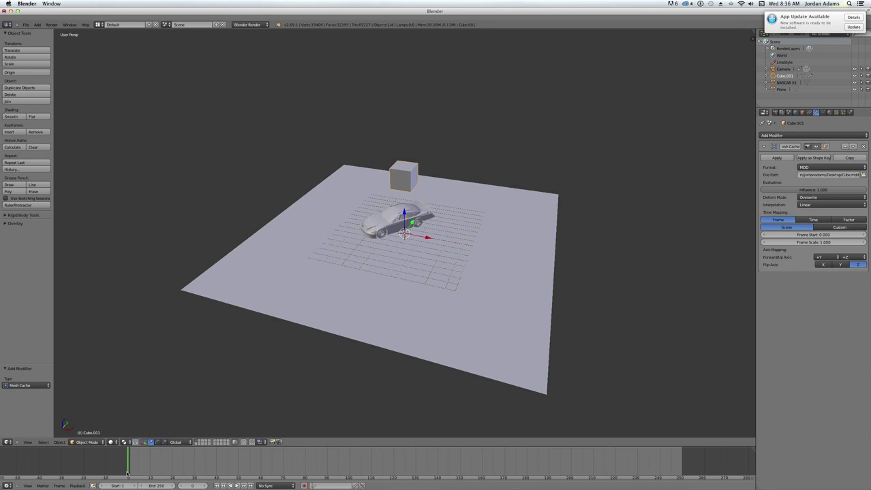
{"action": "left_click", "coordinate": [145, 468]}
{"action": "left_click_drag", "start_coordinate": [145, 467], "coordinate": [375, 457]}
{"action": "mouse_move", "coordinate": [429, 453]}
{"action": "left_mouse_down"}
{"action": "mouse_move", "coordinate": [565, 450]}
{"action": "mouse_move", "coordinate": [613, 438]}
{"action": "left_mouse_up"}
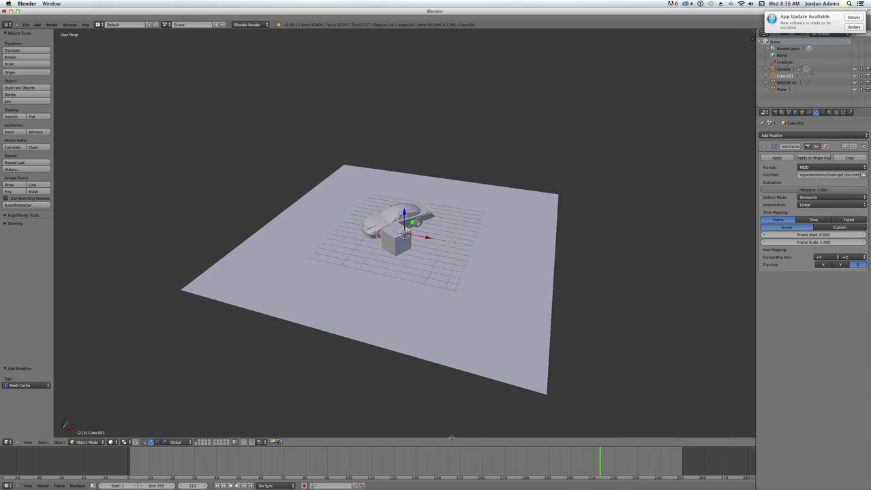
{"action": "middle_click_drag", "start_coordinate": [468, 320], "coordinate": [425, 250]}
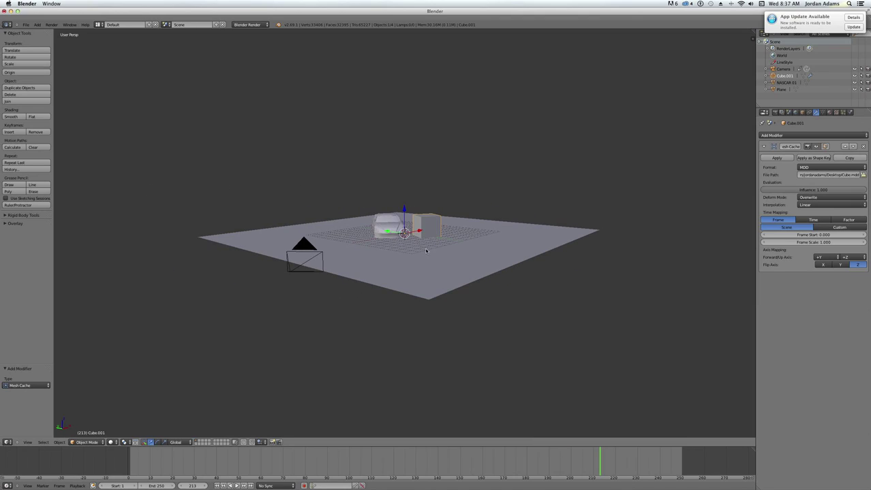